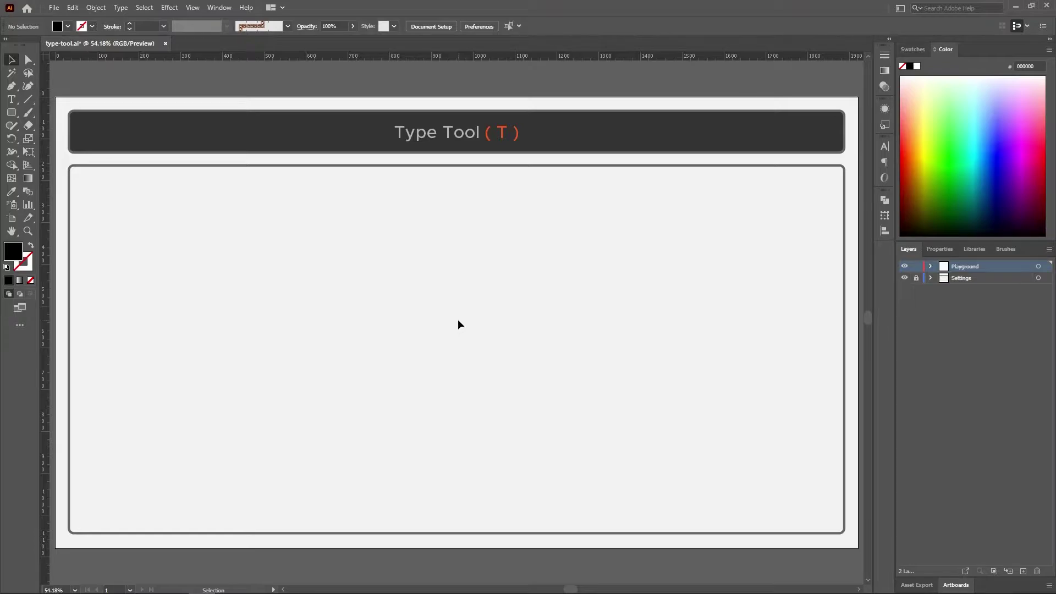
Add a line of point text reading "asdafagertgasdfdsdfawsefadfsd" in the middle of the empty frame, and delete it.
key(t)
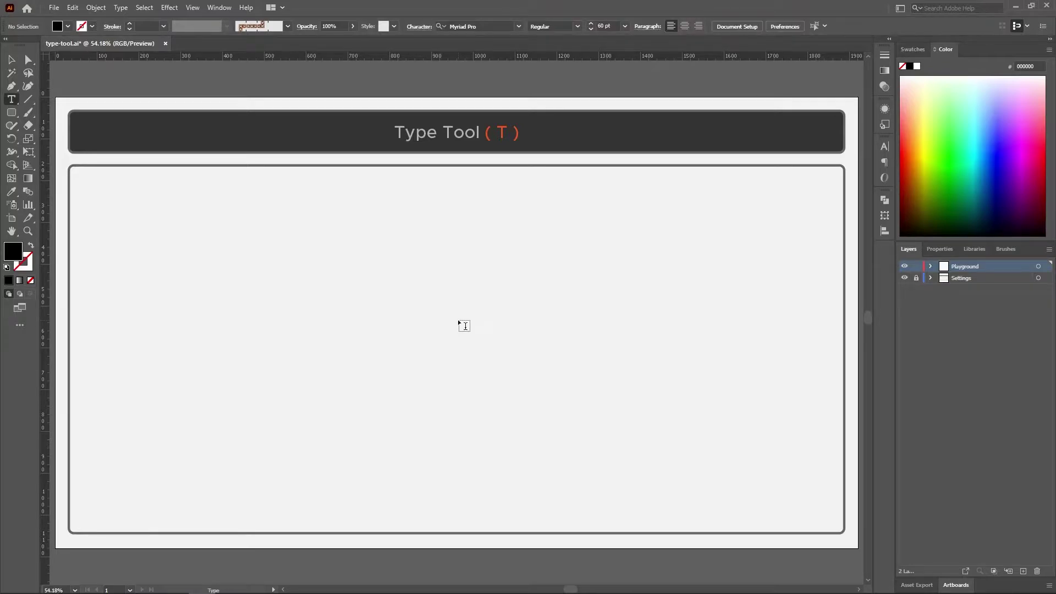
click(312, 350)
text(asda)
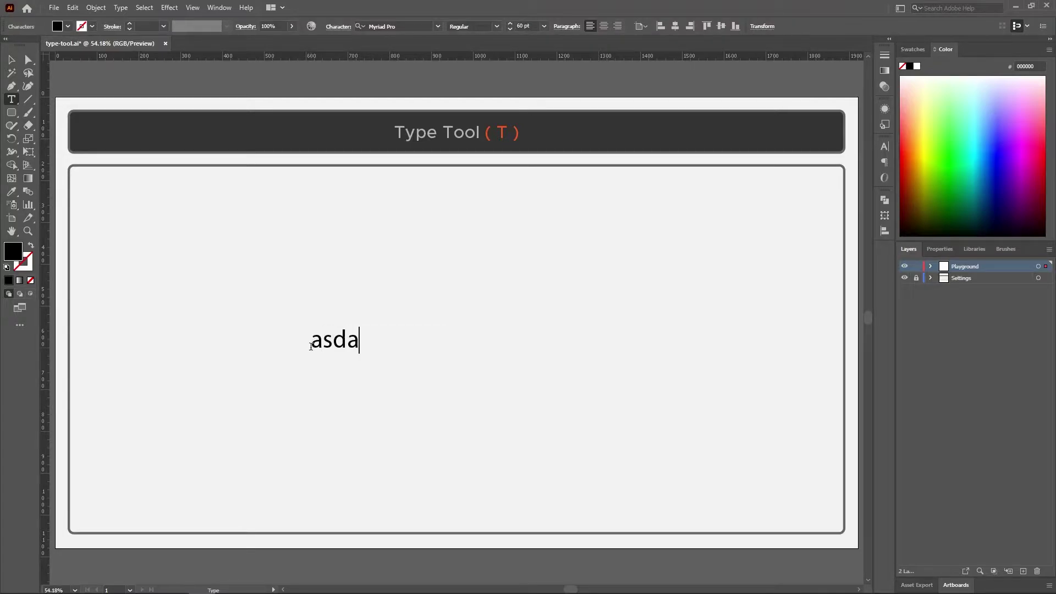
text(fagertgasdfdsdf)
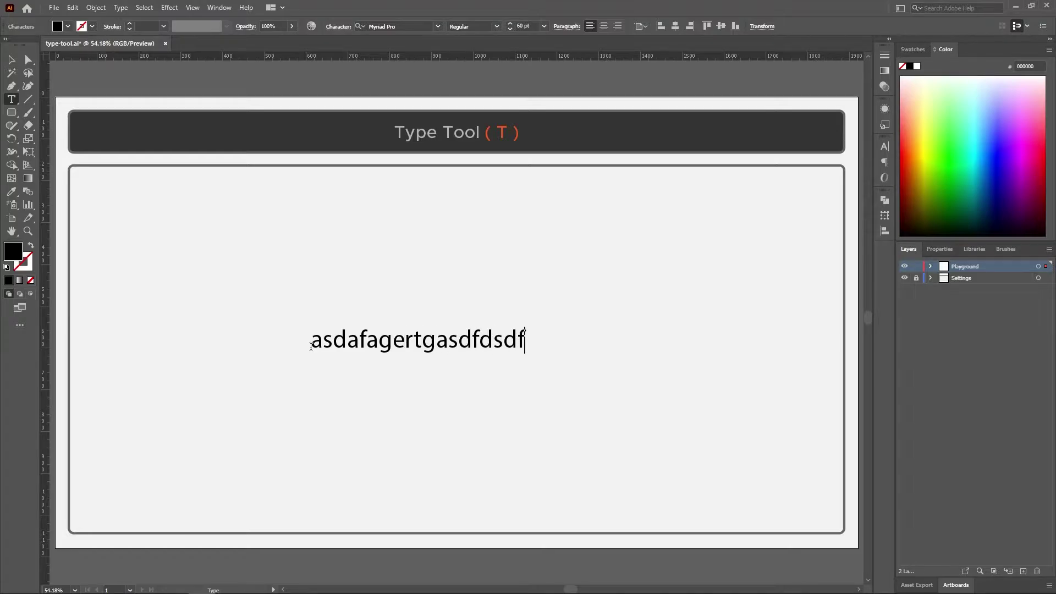
text(awsefad fsd)
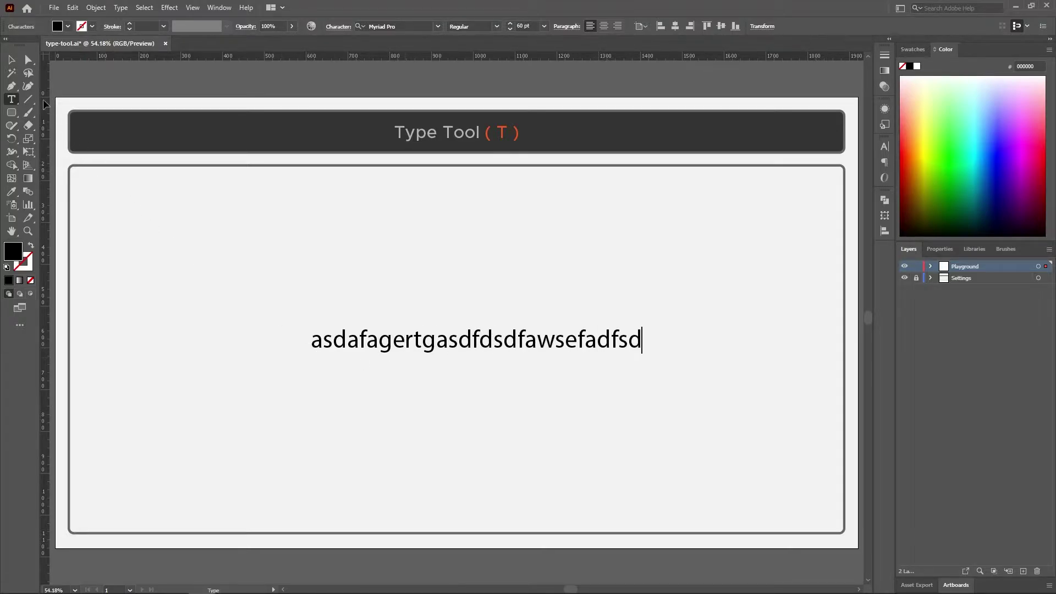
click(11, 59)
click(499, 264)
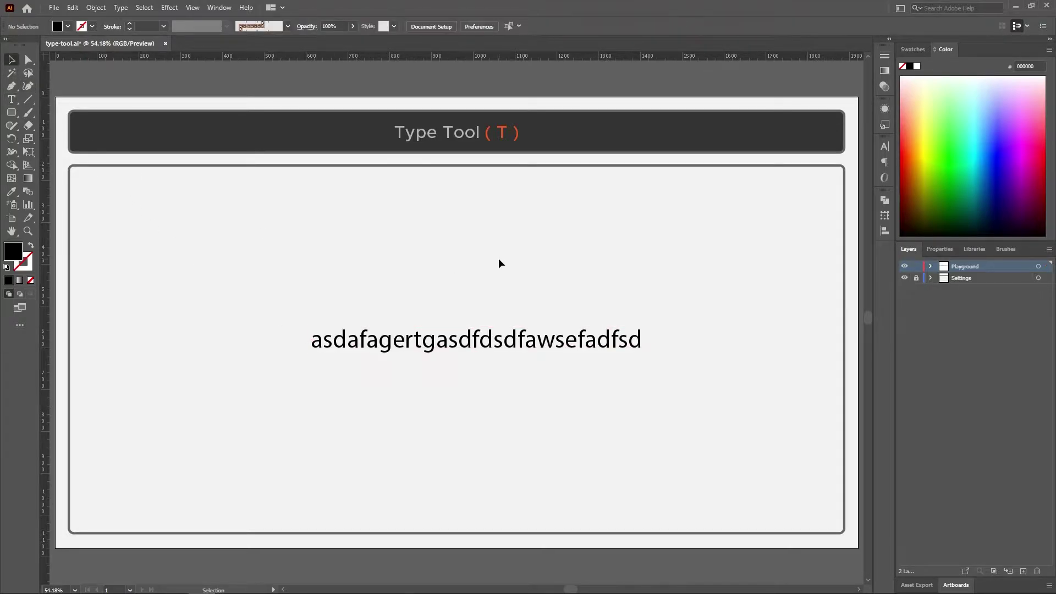
click(482, 352)
key(Delete)
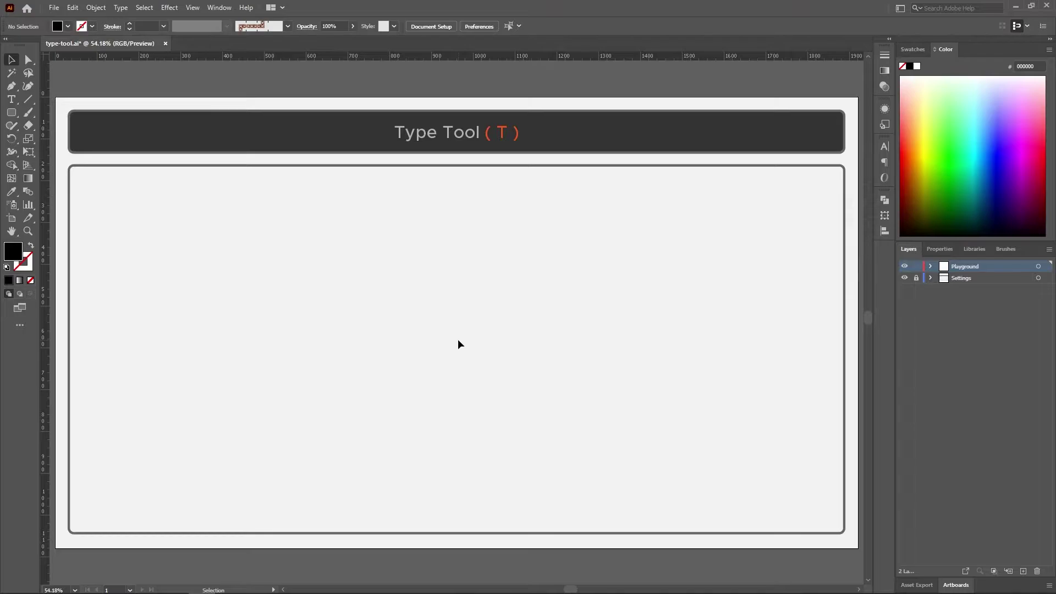
Draw a roughly square text box in the middle of the frame and fill it with placeholder text starting "asdfasdfasdfwefasd".
key(t)
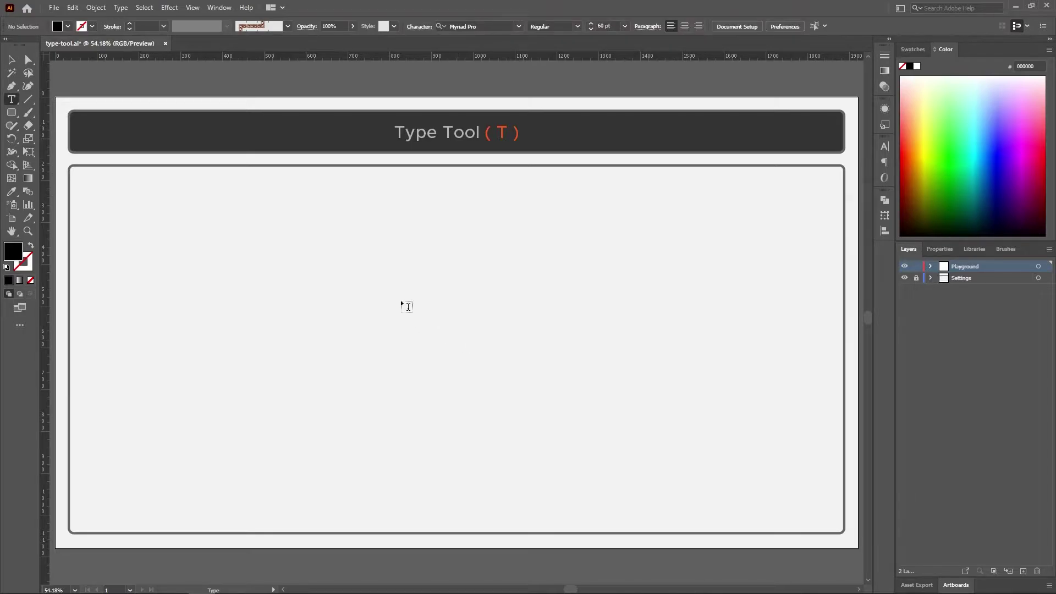
drag(343, 250, 562, 457)
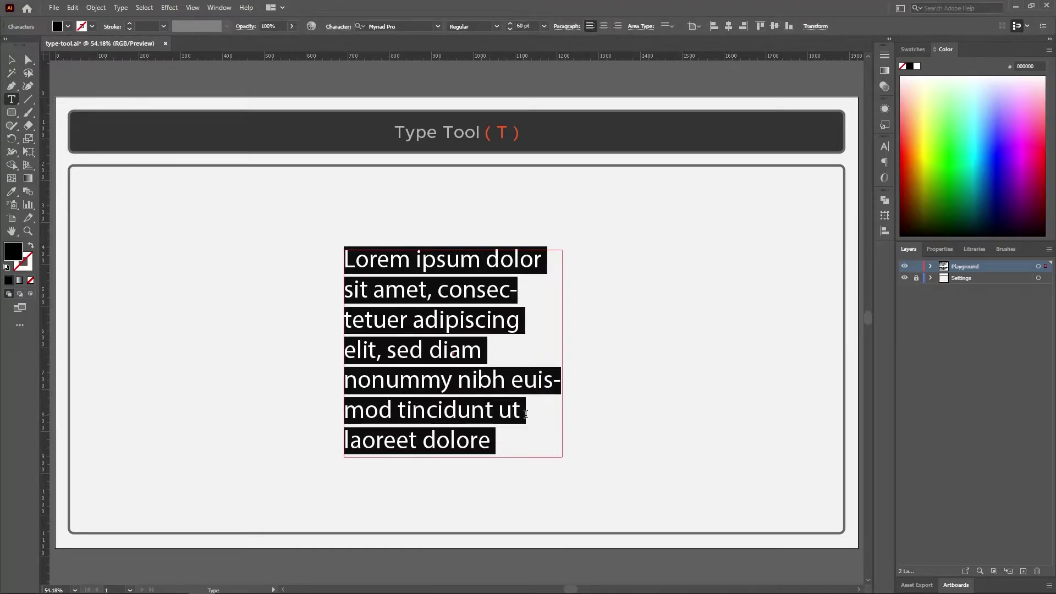
text(asdf)
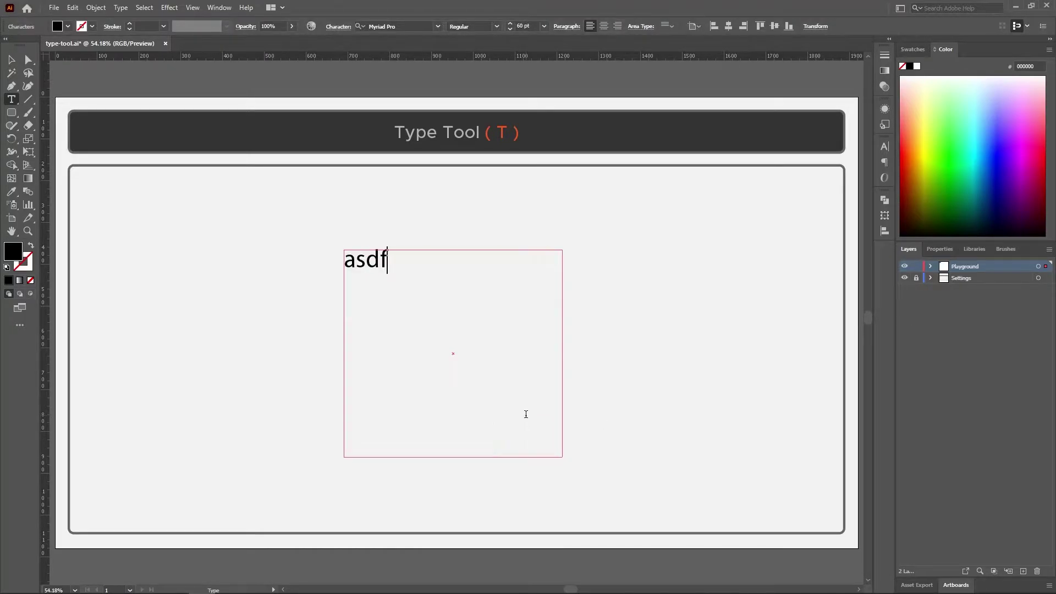
text(asdfasdfwefasd)
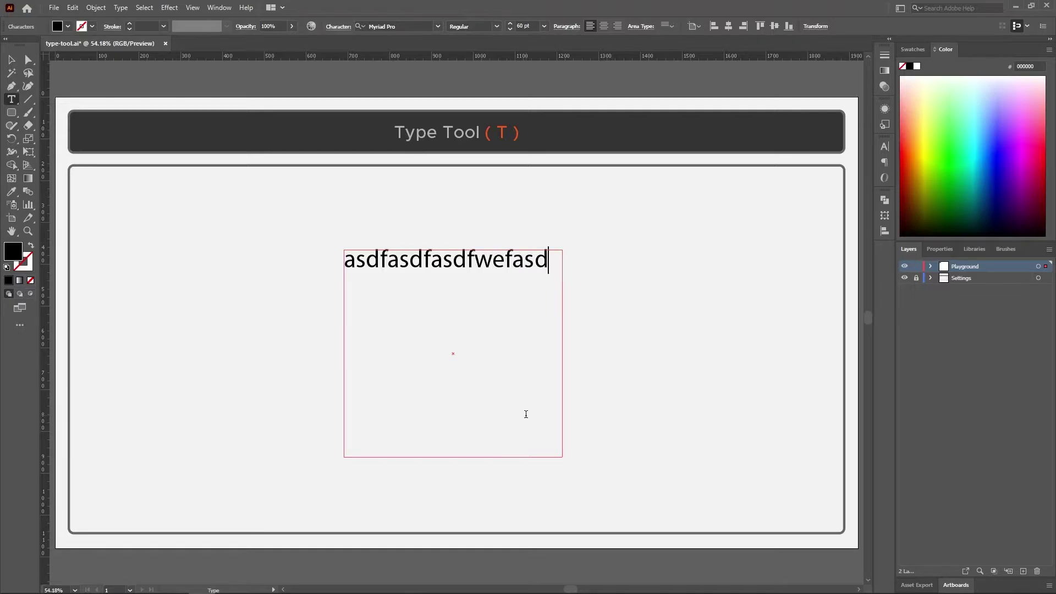
text(fasdfasdfasdfasdfasdfasdfasdf)
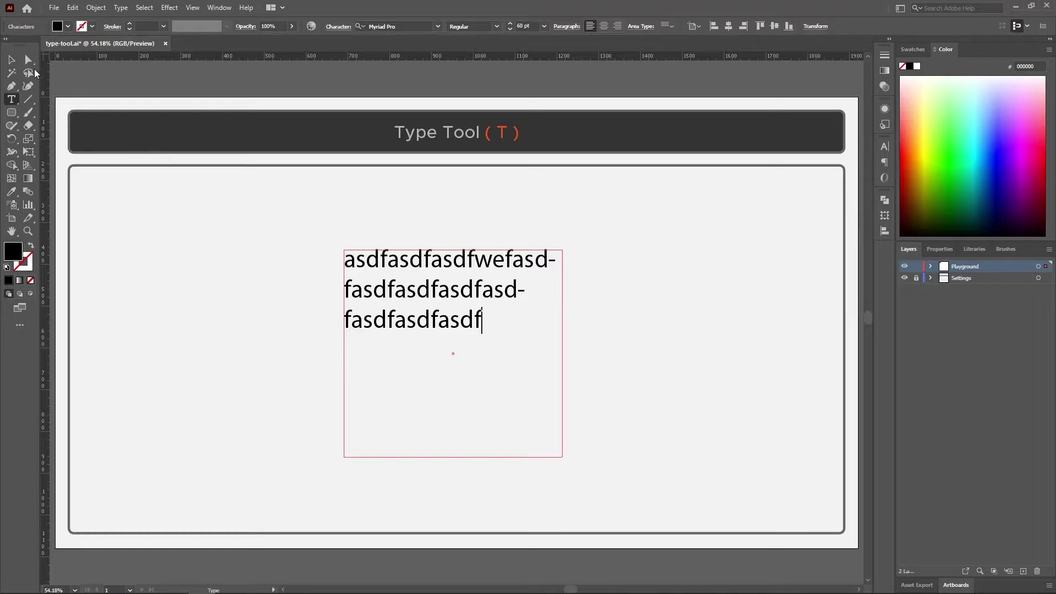
key(Escape)
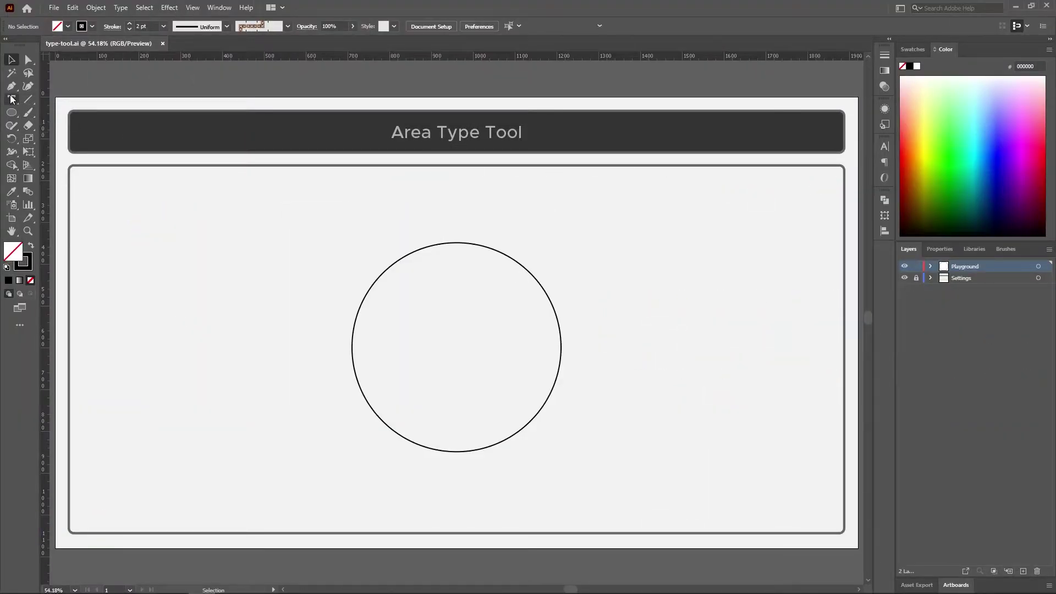
Convert the circle into a text area with the Area Type Tool and fill it with repeated "asd" placeholder text.
click(11, 99)
click(53, 115)
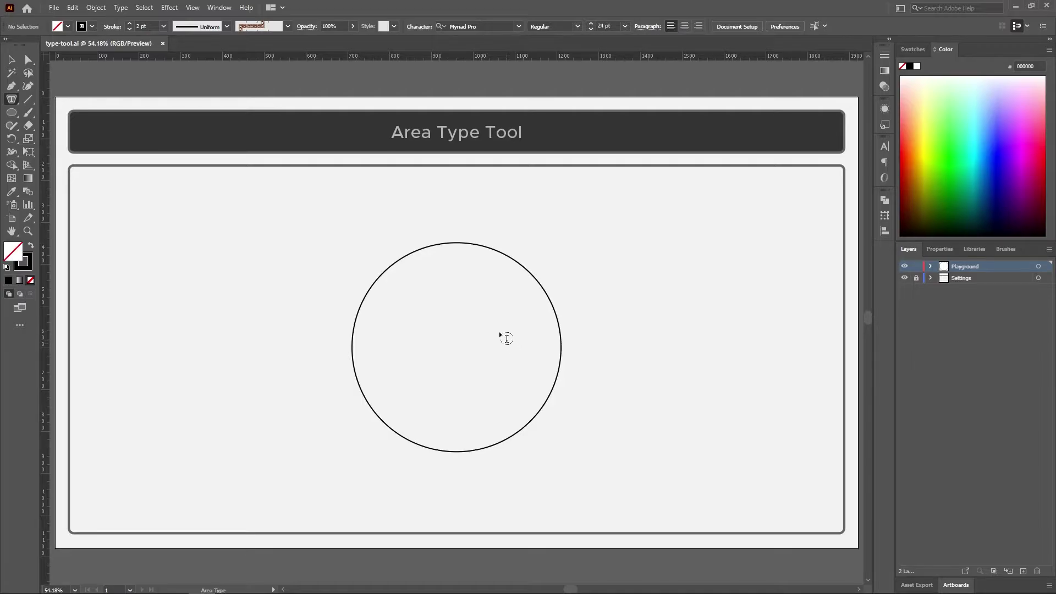
click(456, 243)
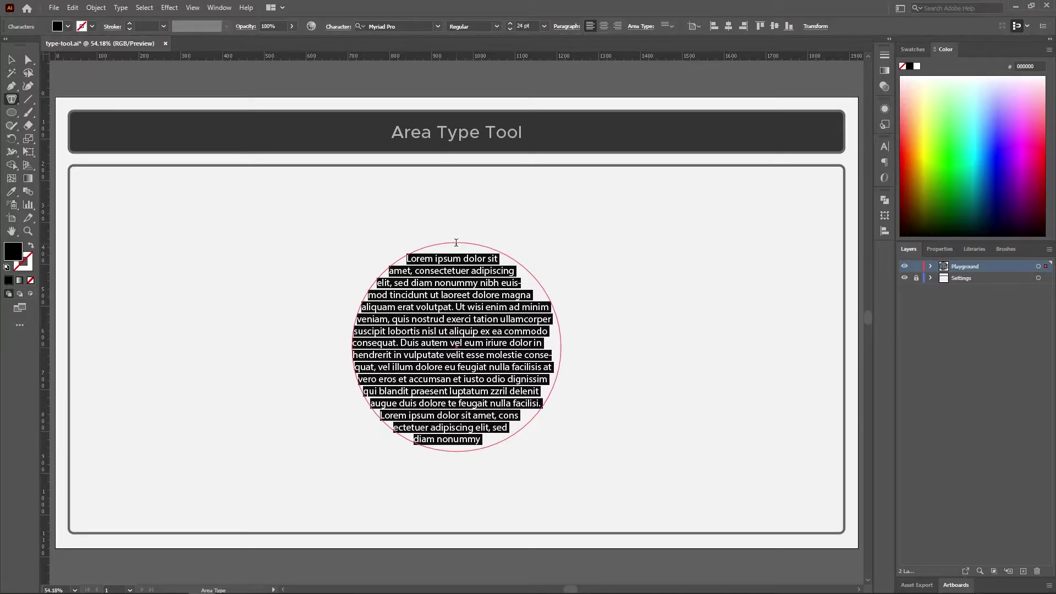
text(a)
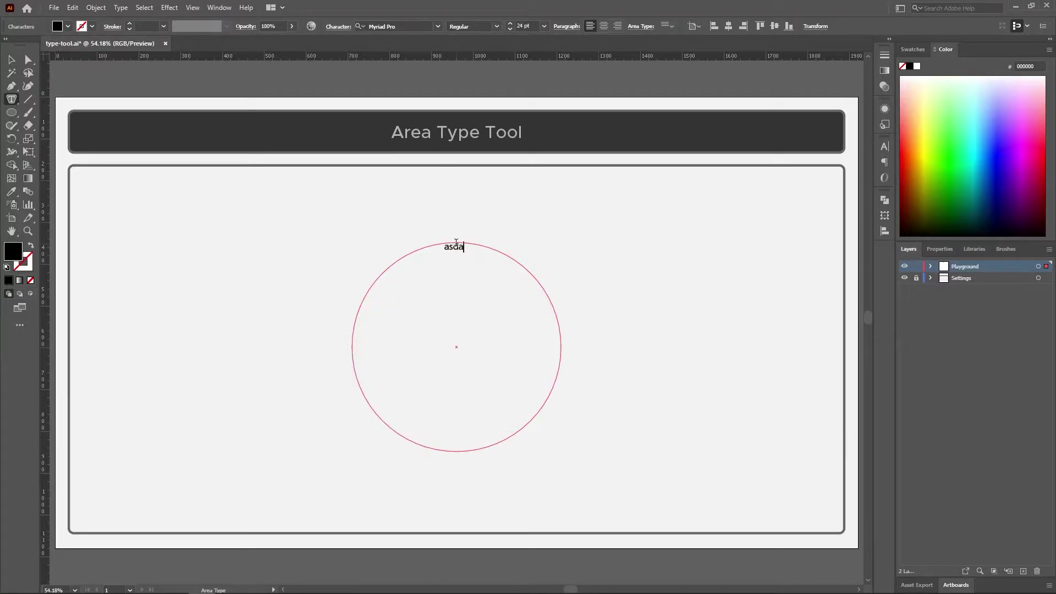
text(s- dasdasdasdasdasd)
text(as- dasdasd)
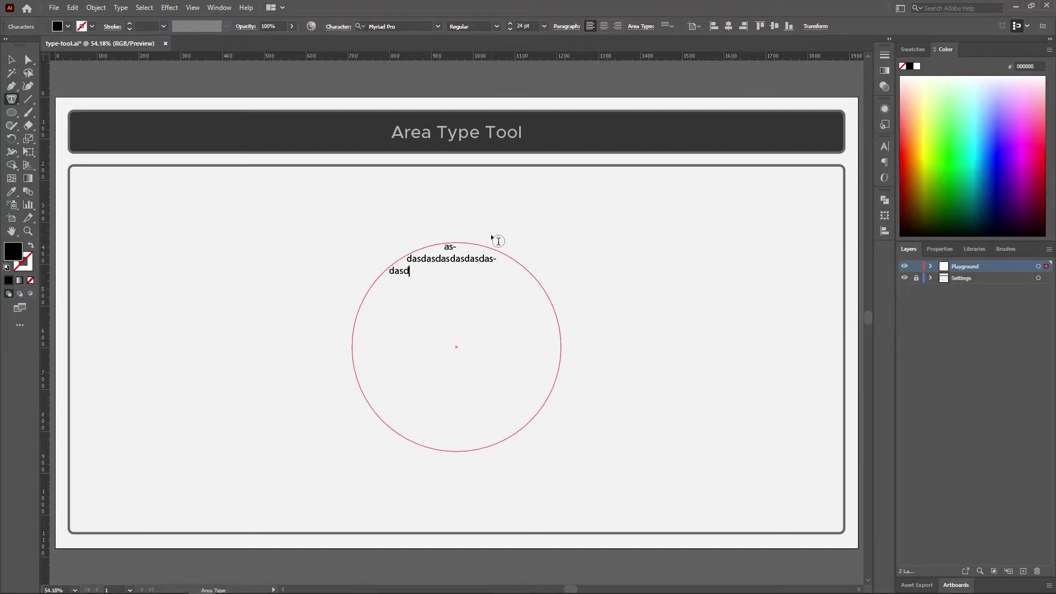
text(asdasdasdasdas- dwe)
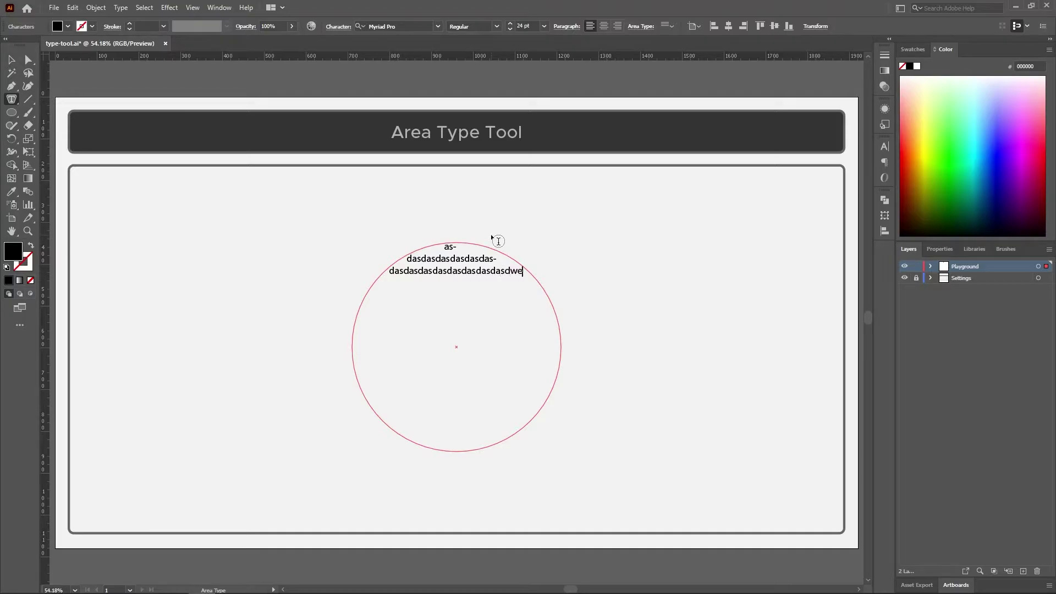
text(f)
key(Escape)
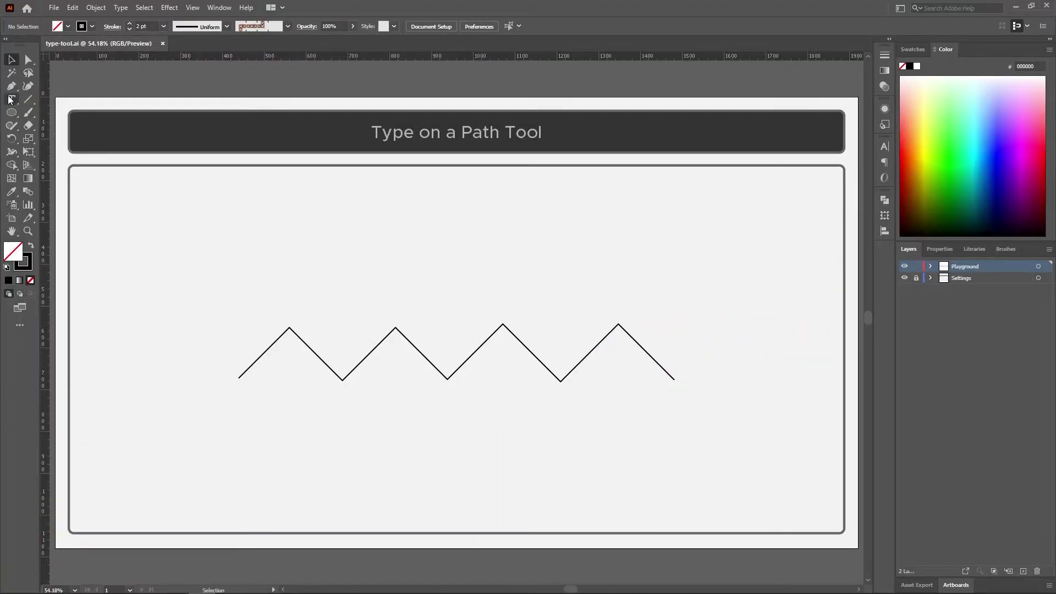
Run repeated "asd" placeholder text along the zigzag line from its left end with the Type on a Path Tool.
drag(10, 100, 98, 124)
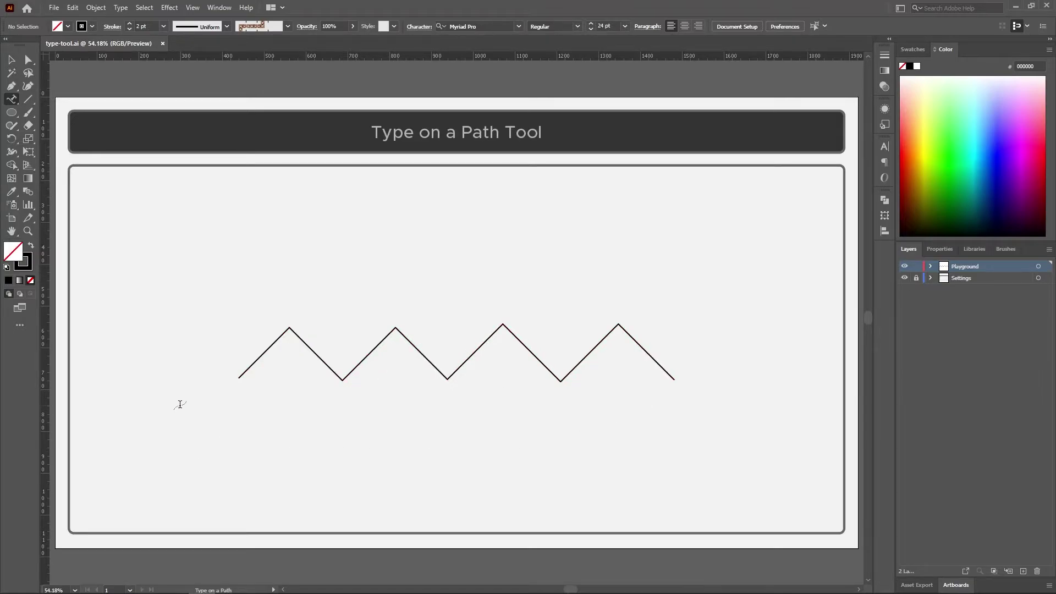
click(239, 376)
text(asdasd)
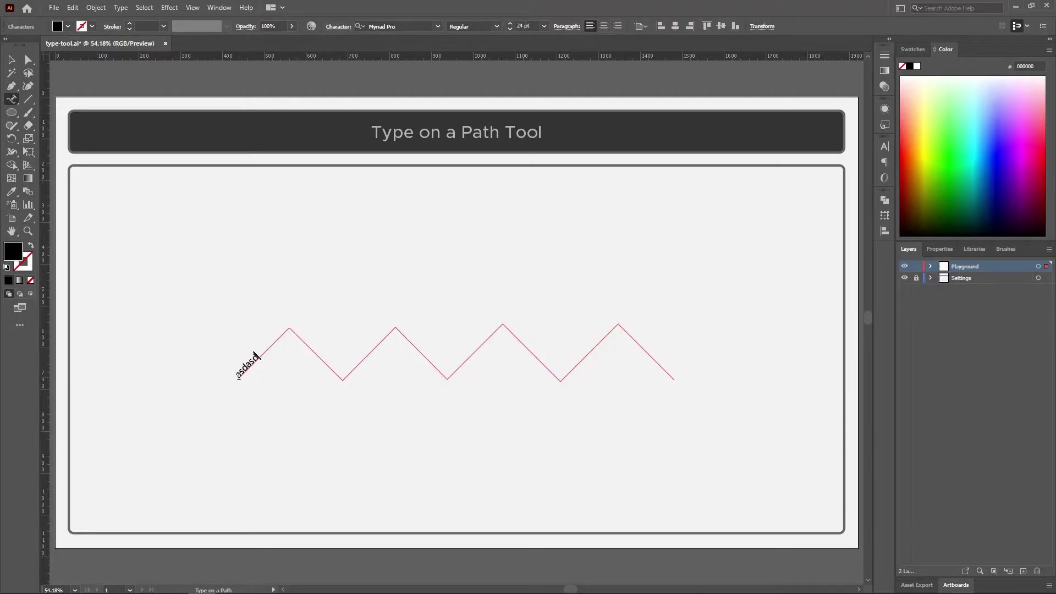
text(asdsadasdasdasdasdasdasdasda)
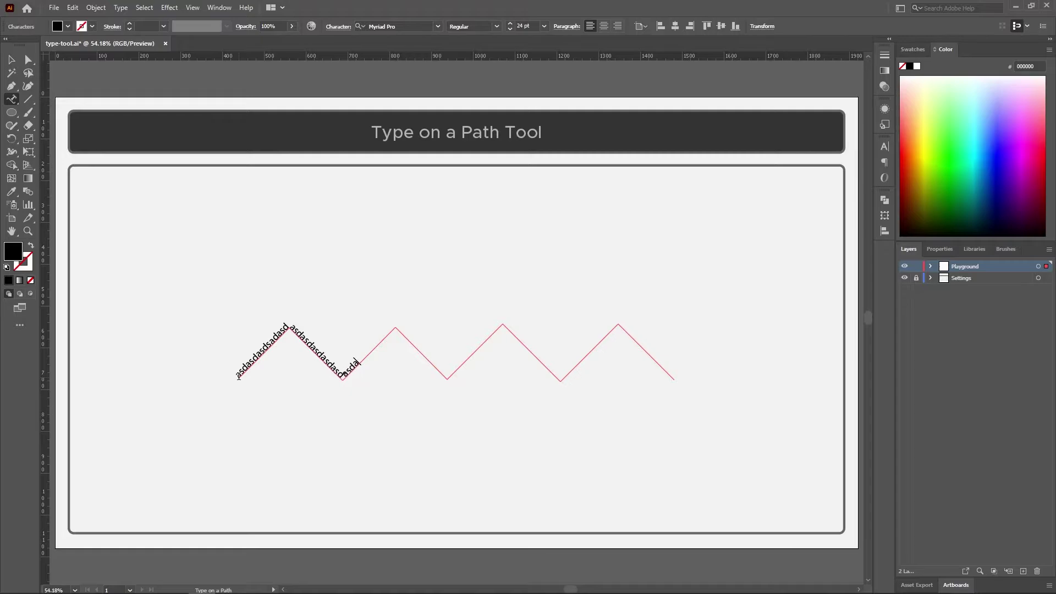
text(sdasdasdasdasdasdasdasdasda)
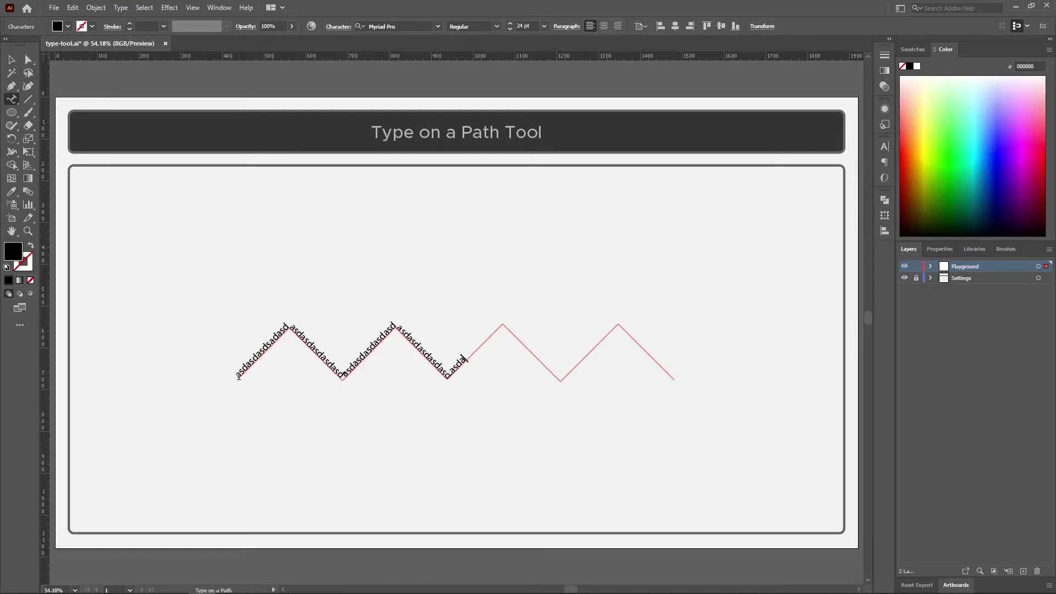
text(sdasdasdasdasdasdasdasd)
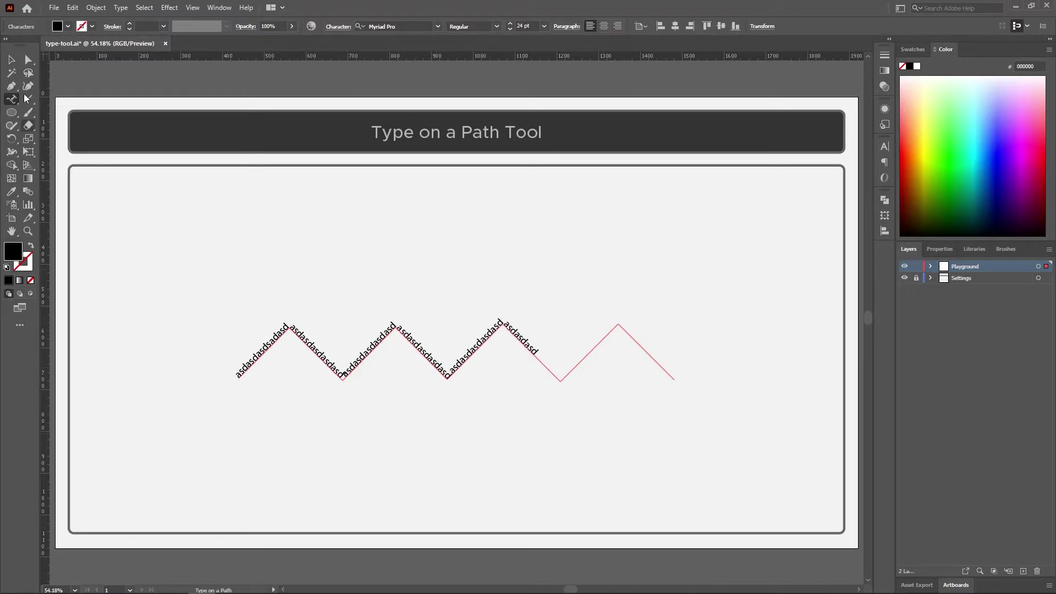
key(Escape)
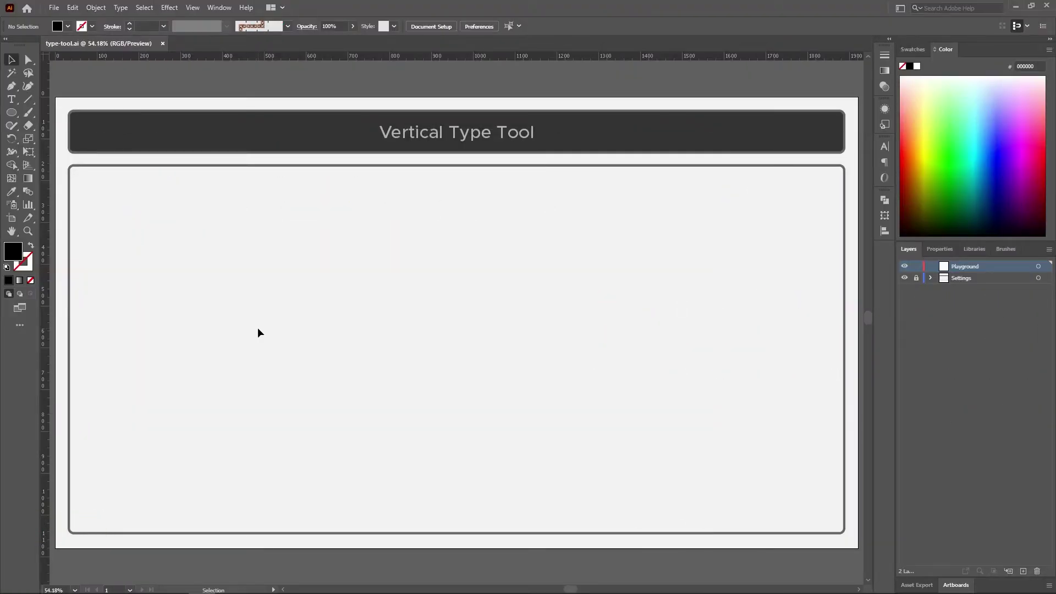
Add the vertical text "bannerads" near the centre of the frame with the Vertical Type Tool.
click(11, 99)
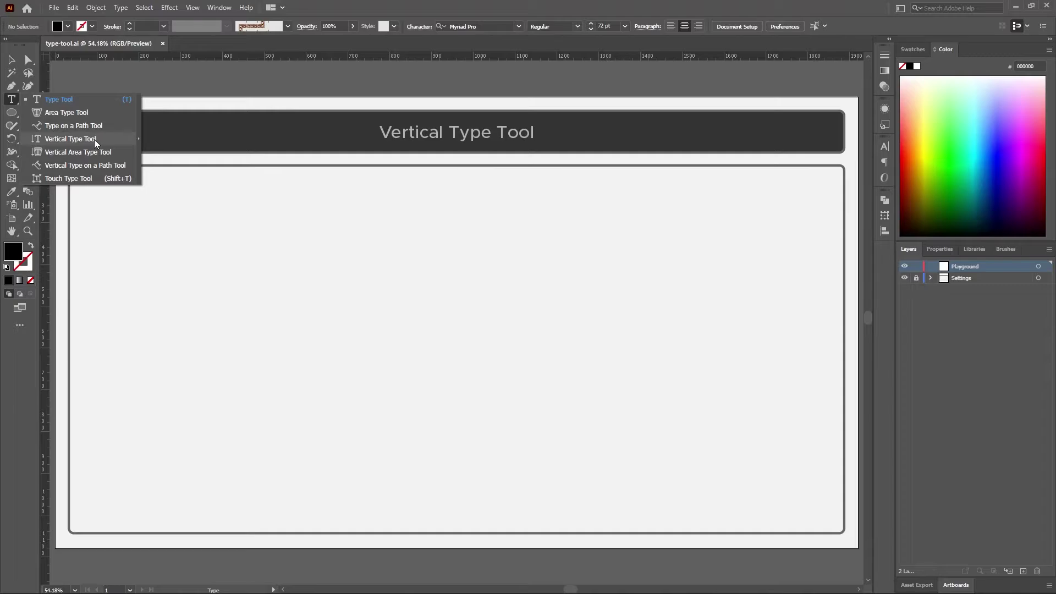
click(94, 140)
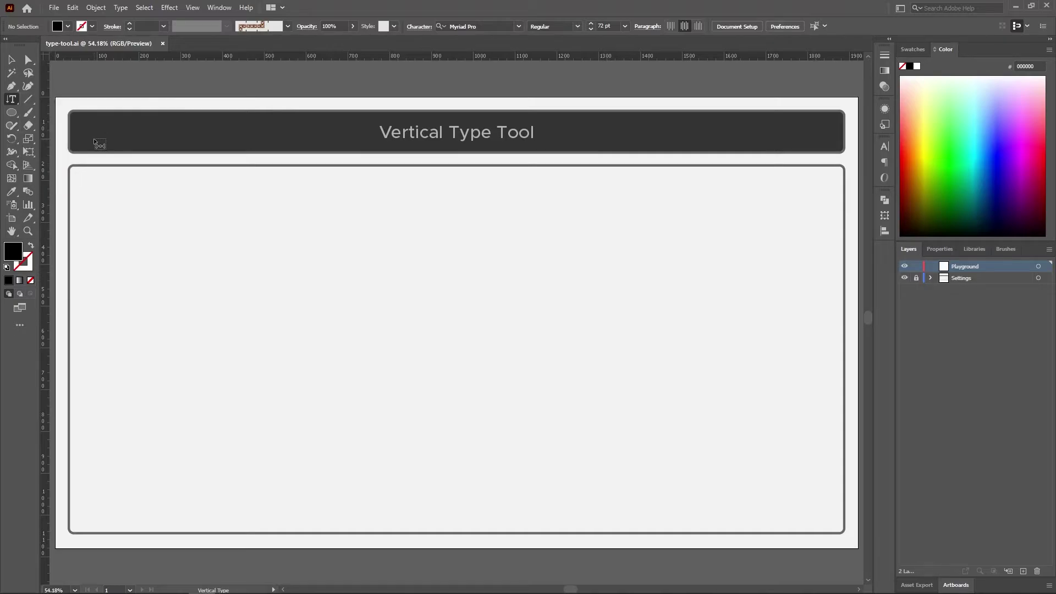
click(454, 312)
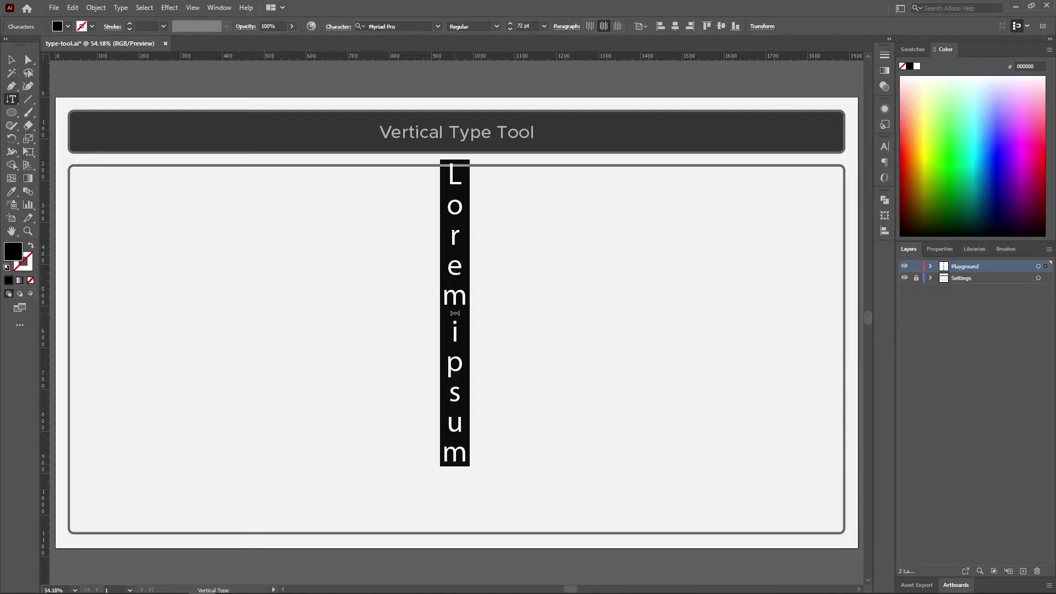
text(ba)
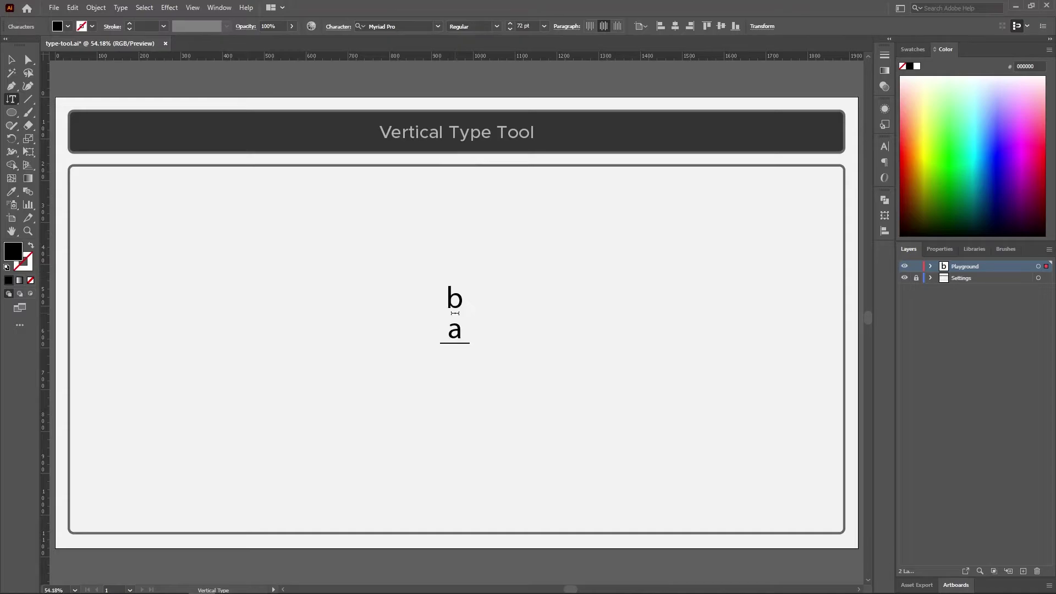
text(nner)
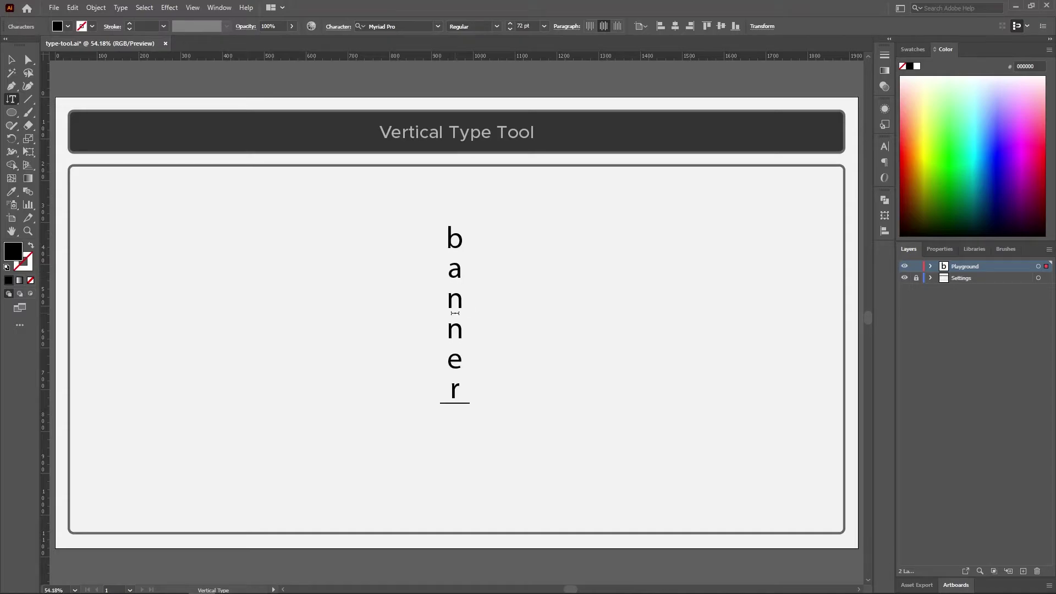
text(ads)
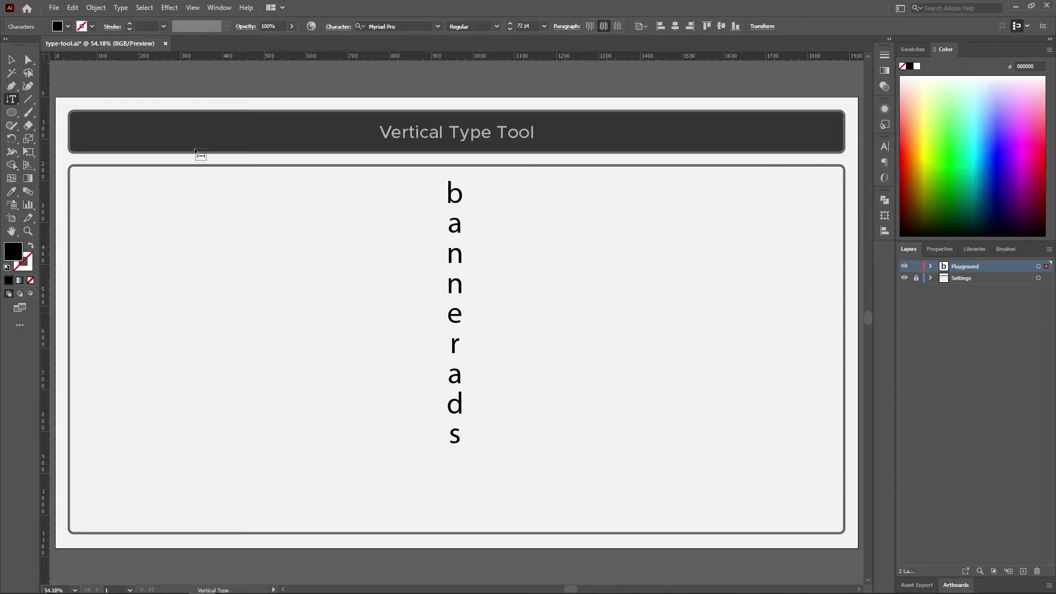
key(Escape)
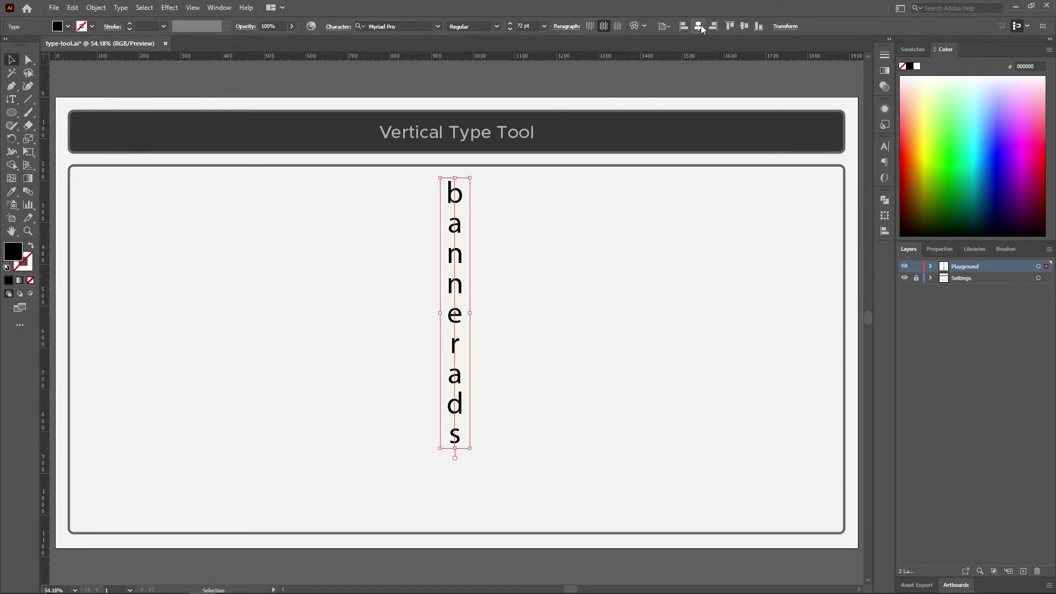
Centre the vertical text horizontally, move it slightly down within the frame, and deselect it.
click(700, 25)
drag(456, 304, 456, 328)
click(631, 341)
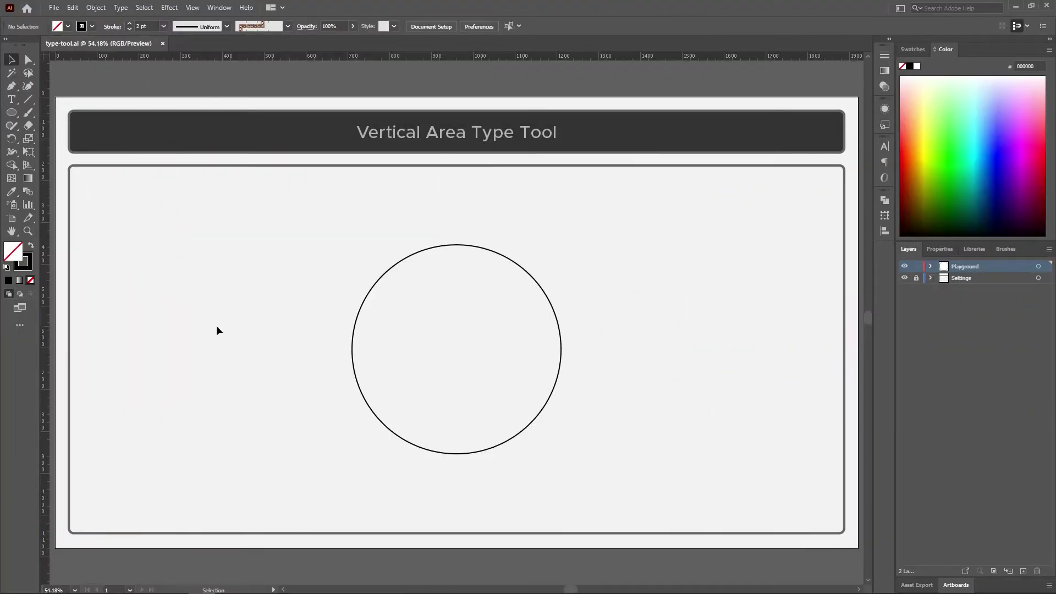
Convert the circle into a vertical text area with the Vertical Area Type Tool and fill it with repeated "asdf" placeholder text.
click(17, 101)
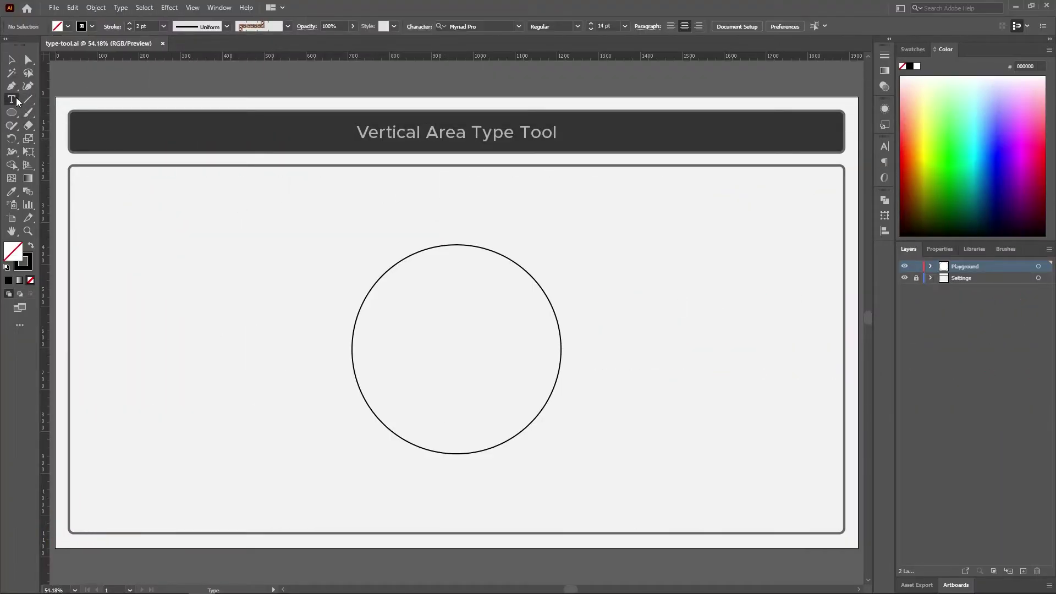
click(93, 157)
click(450, 245)
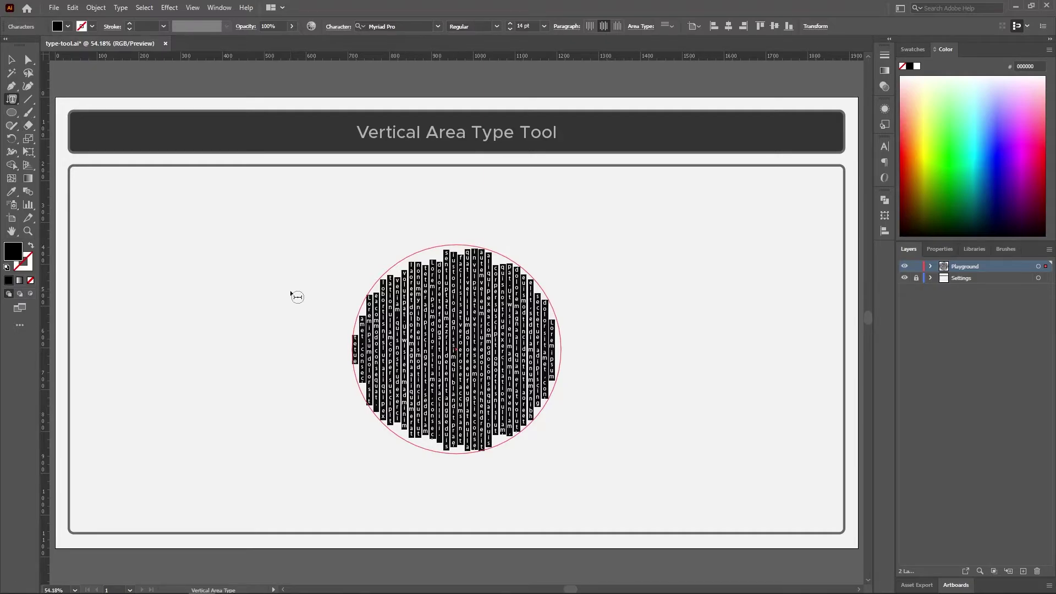
text(asdfasdfasdfas)
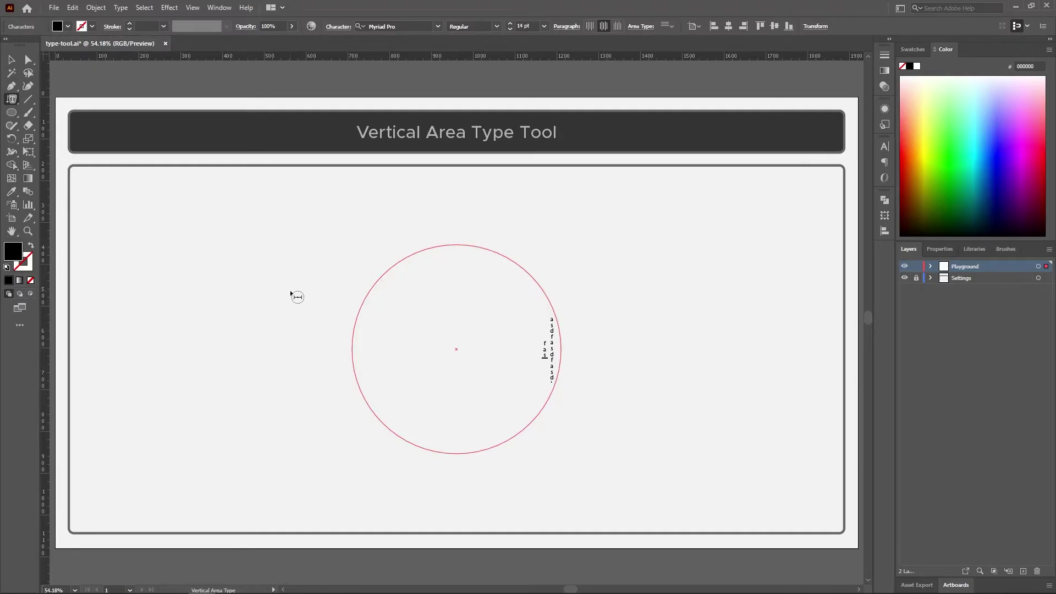
text(dfasdfasdfasdfasdfasdfasdfasdfasdfasdfasd)
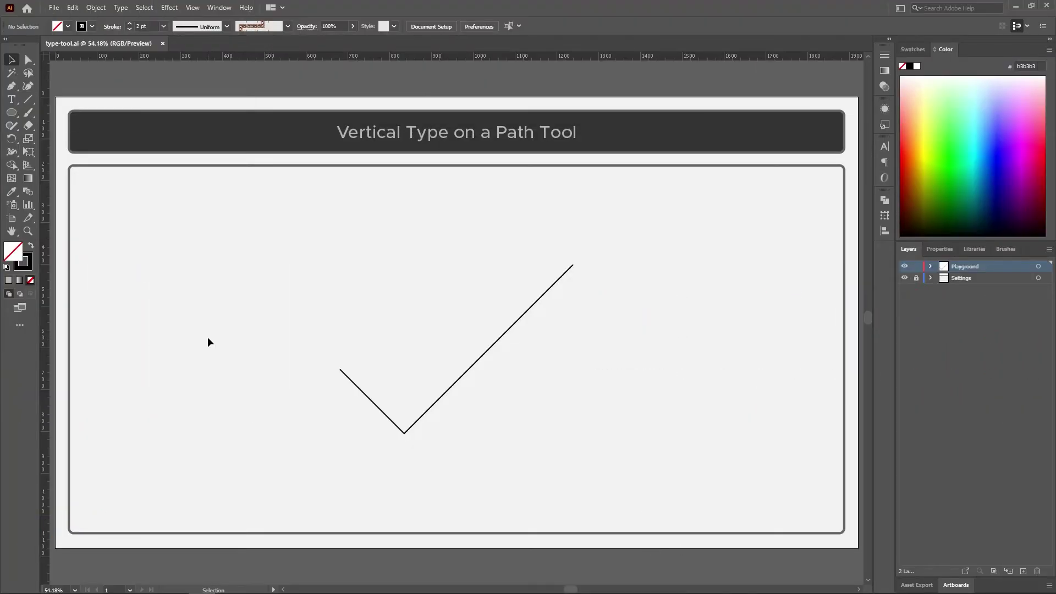
Run repeated "asd" placeholder text along the V-shaped line with the Vertical Type on a Path Tool, and deselect it.
click(11, 99)
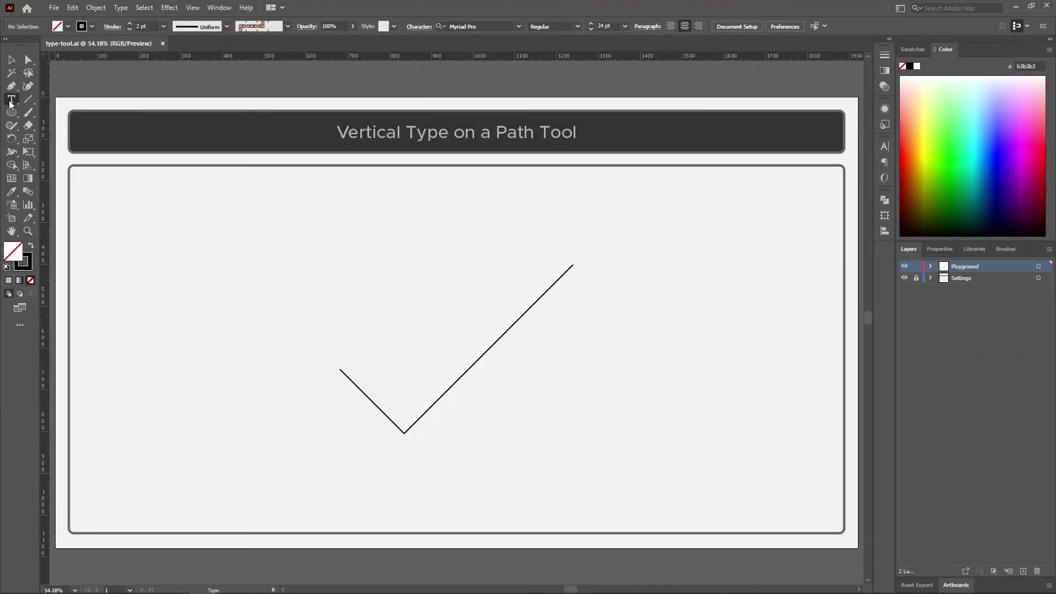
click(11, 99)
click(75, 163)
click(342, 370)
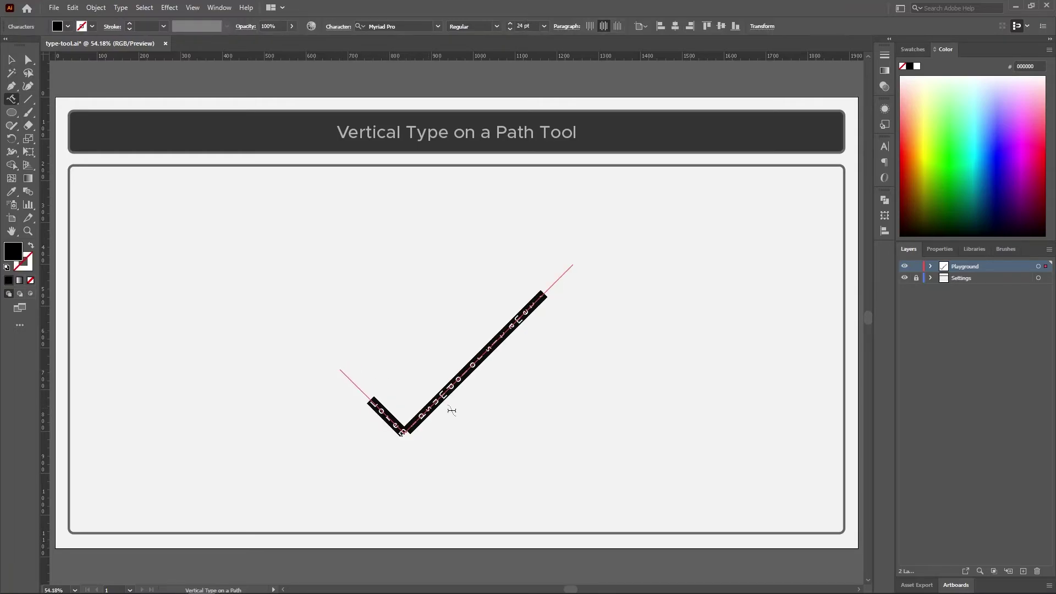
text(asdas)
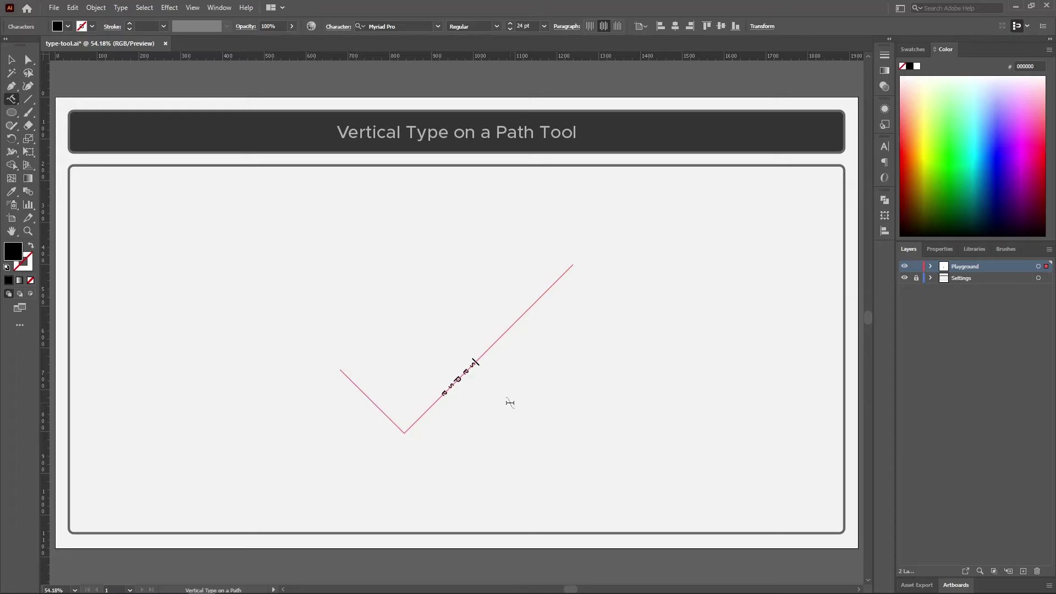
text(dasdasdasdasdasdasdasdasdasd)
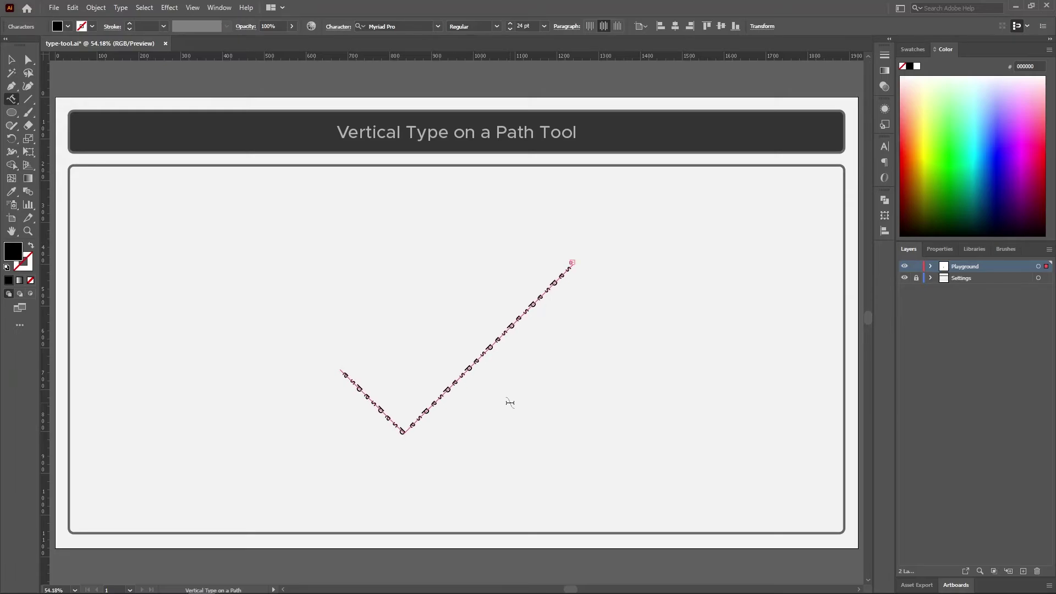
click(11, 61)
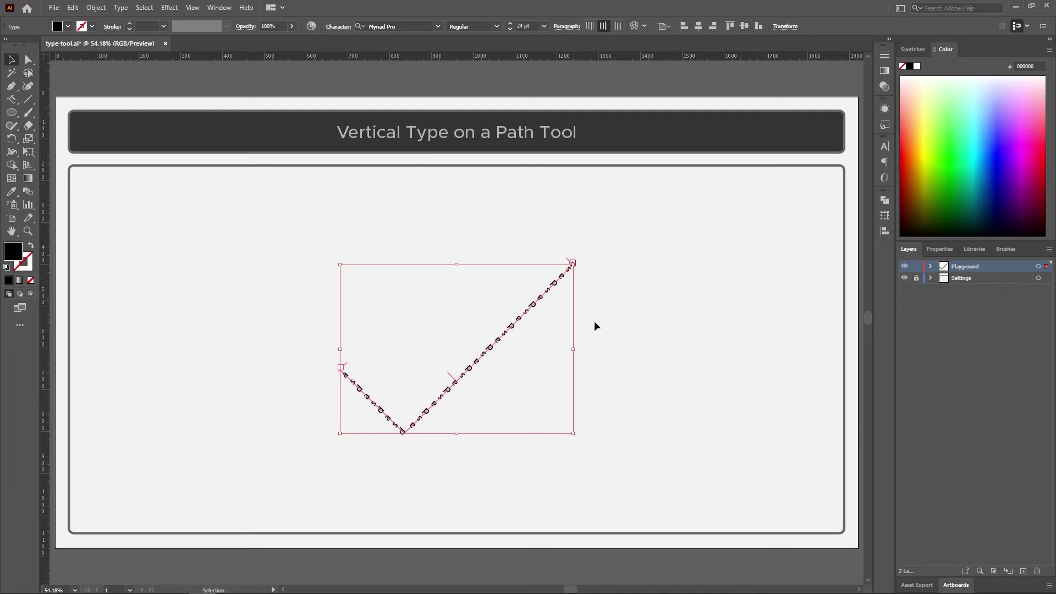
click(727, 334)
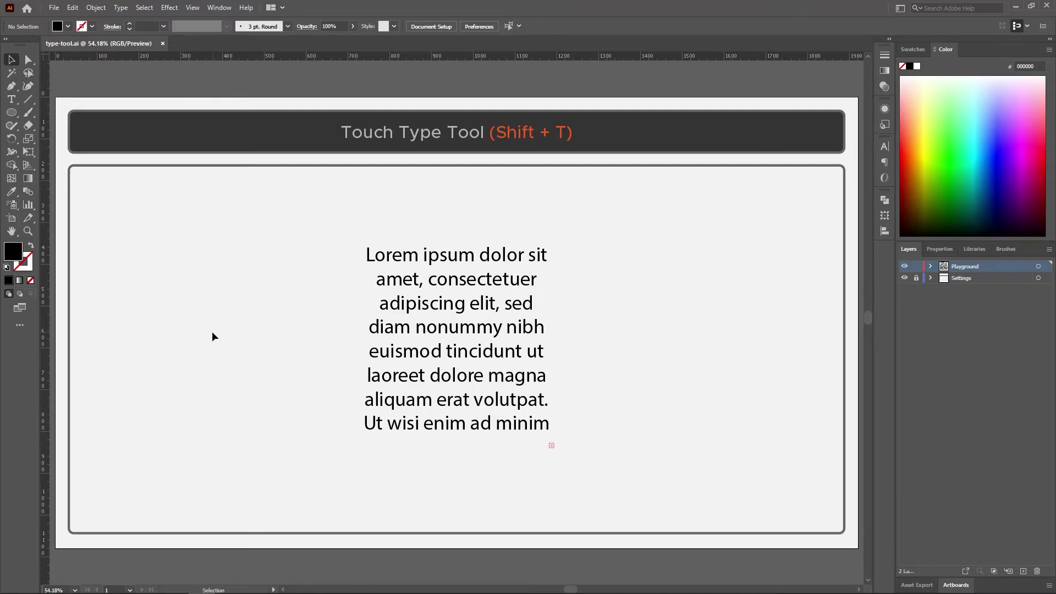
Enlarge the first "m" of "nonummy" and rotate it counterclockwise with the Touch Type Tool, and deselect the text.
key(shift+t)
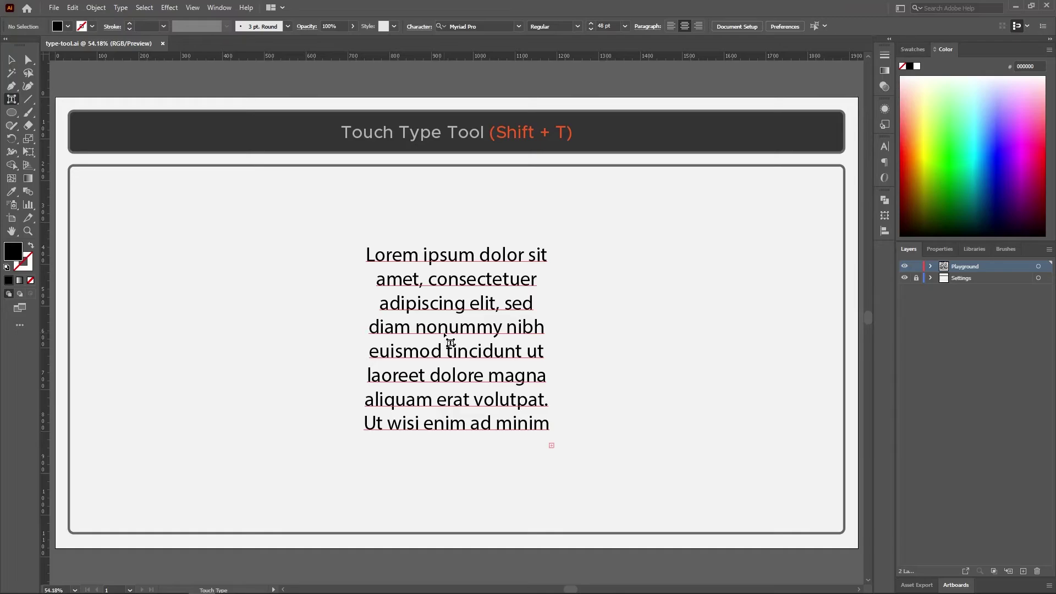
key(z)
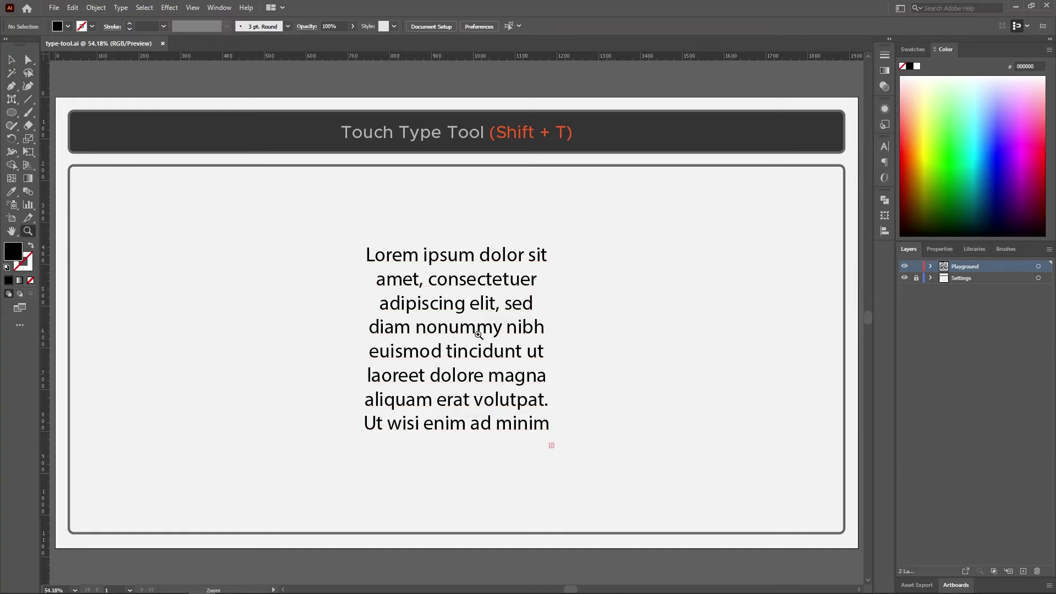
drag(479, 335, 598, 458)
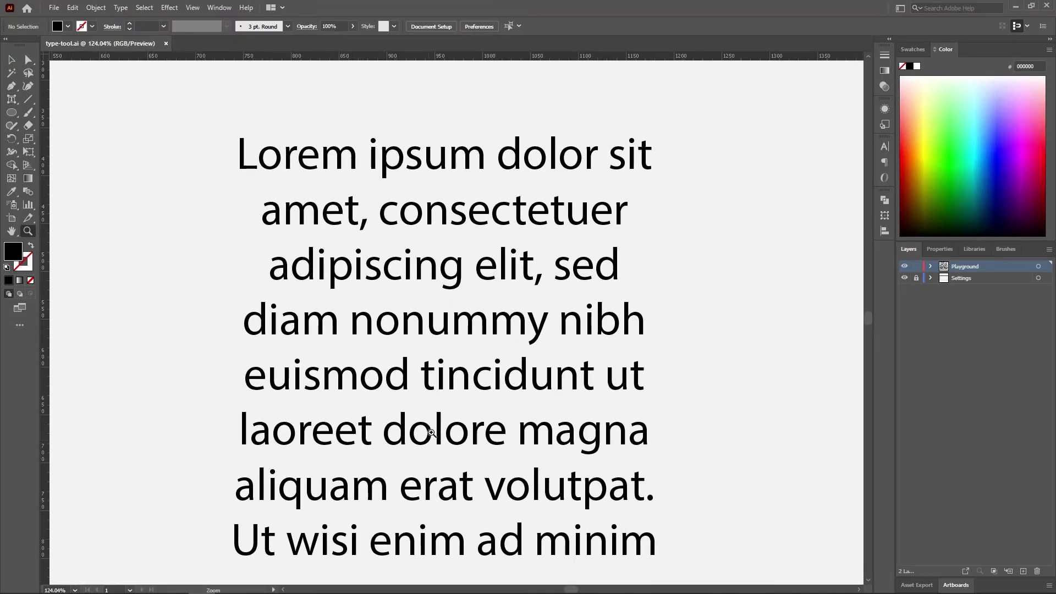
key(shift+t)
click(473, 322)
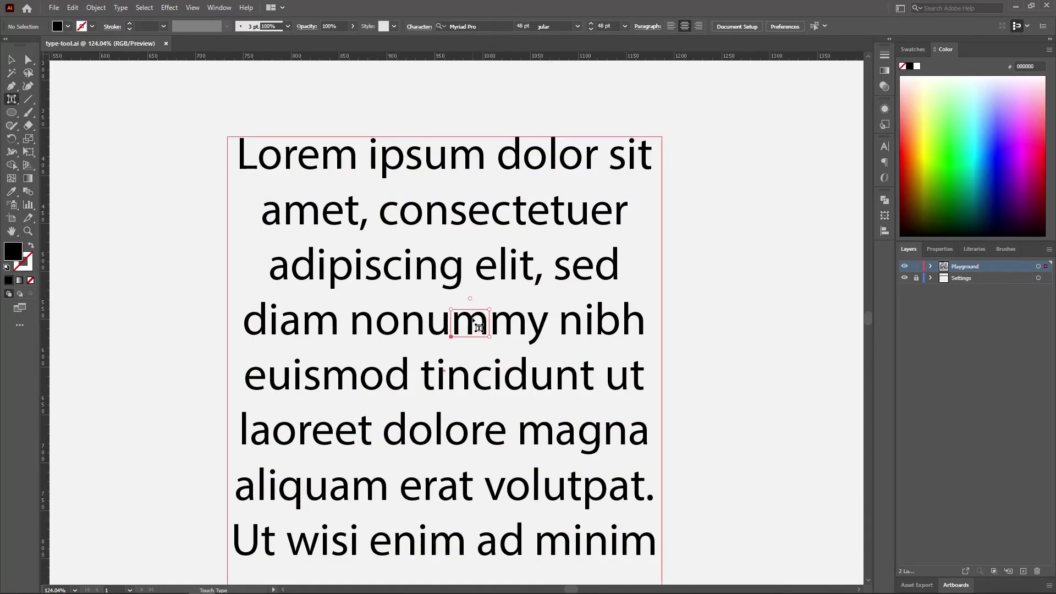
drag(489, 310, 513, 356)
drag(513, 356, 486, 307)
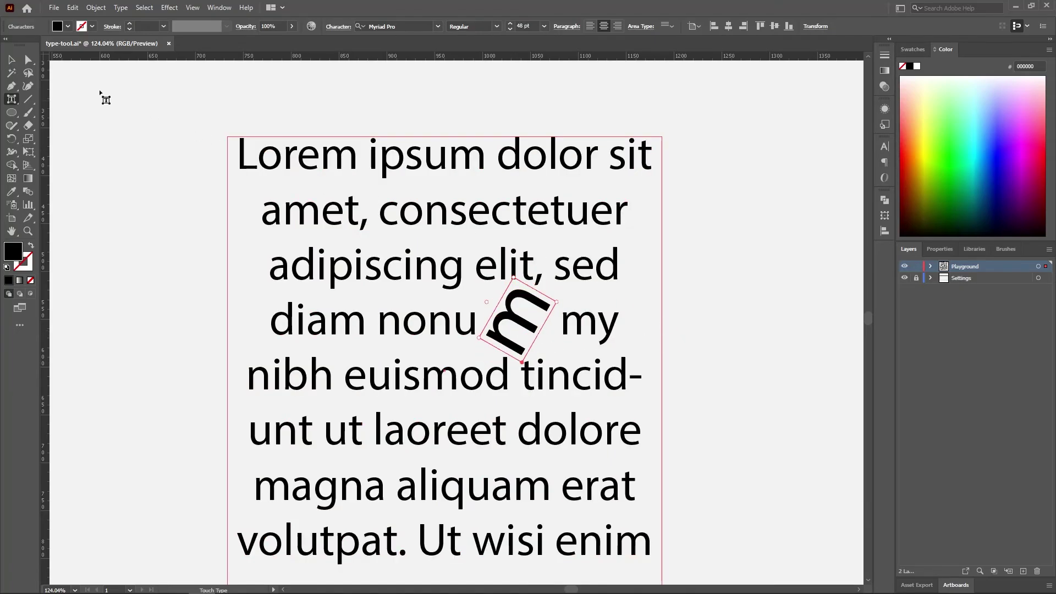
click(11, 59)
click(140, 237)
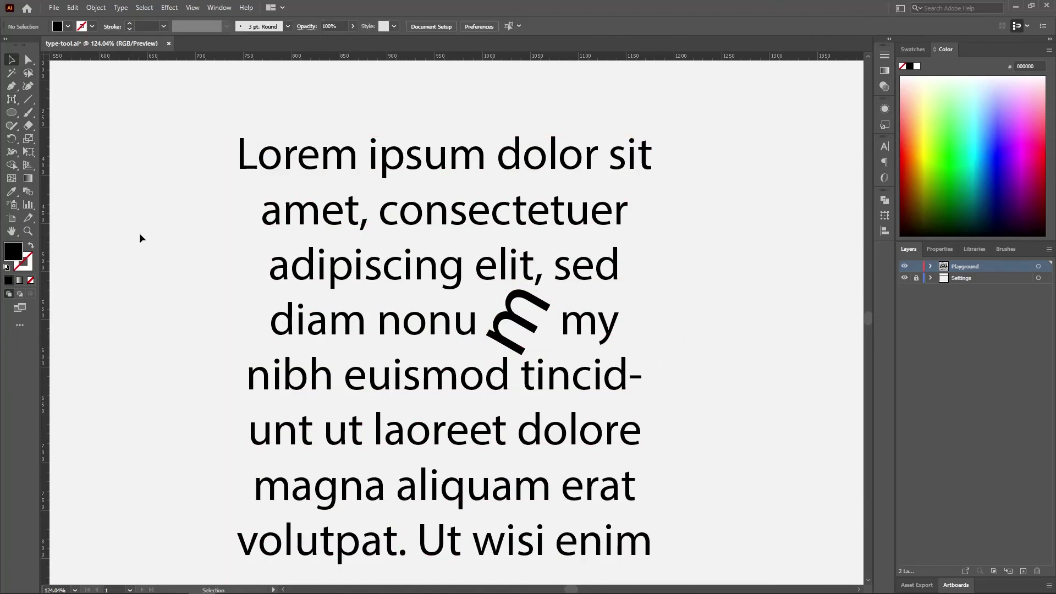
key(a)
key(ctrl+0)
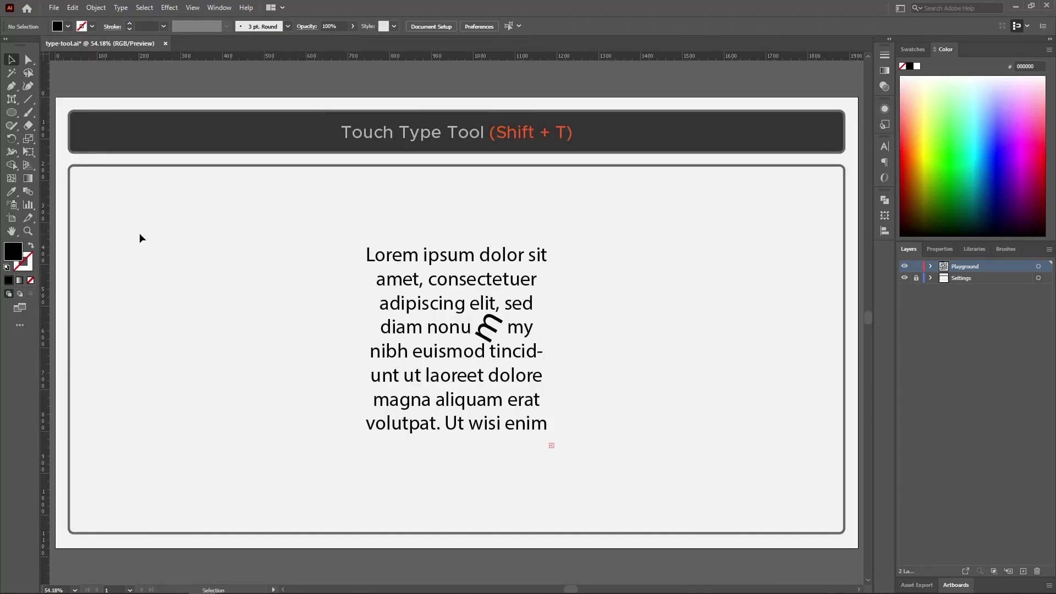